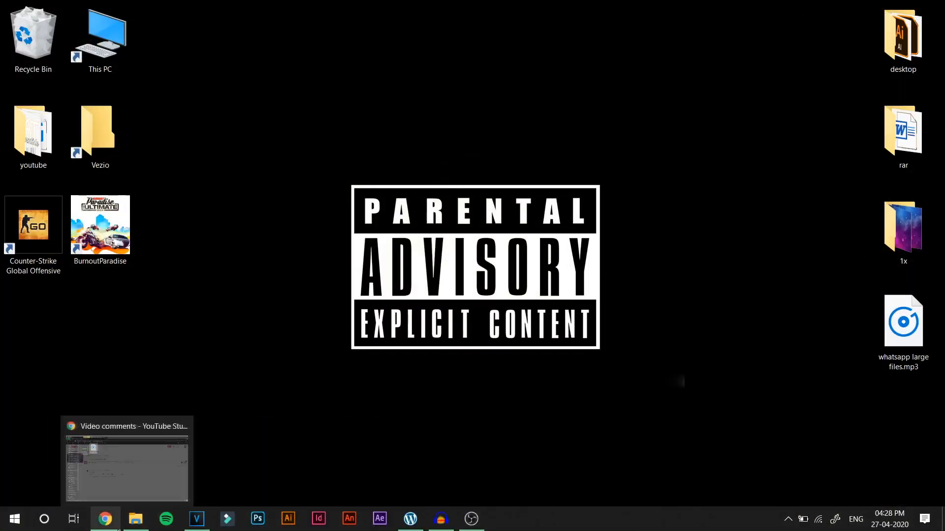
Step: Switch to Chrome and search the web for audacity in the New Tab page
click(105, 519)
click(313, 10)
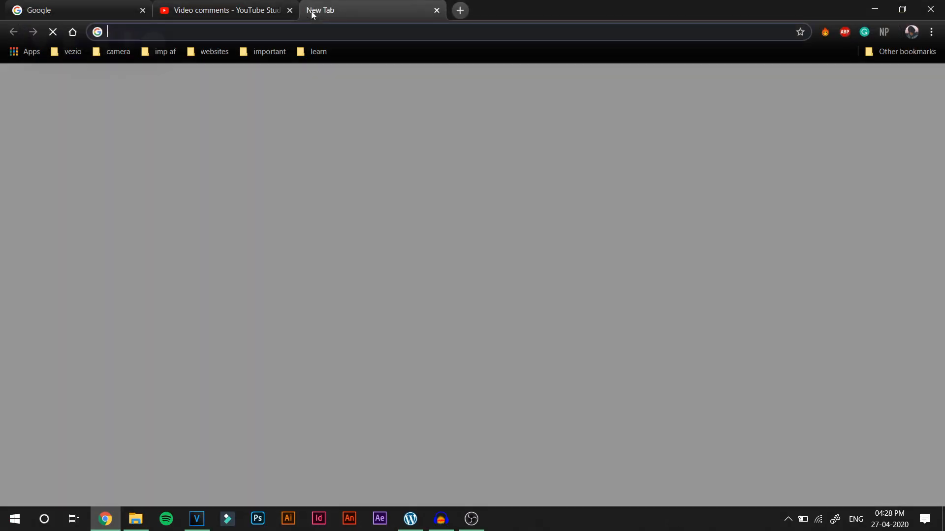
text(aduda)
key(BackSpace)
key(BackSpace)
key(BackSpace)
key(BackSpace)
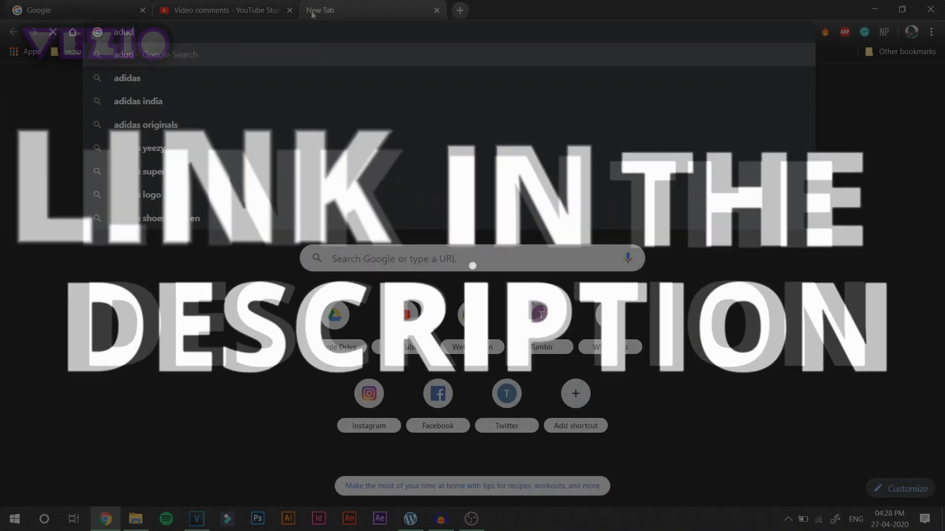
text(uda)
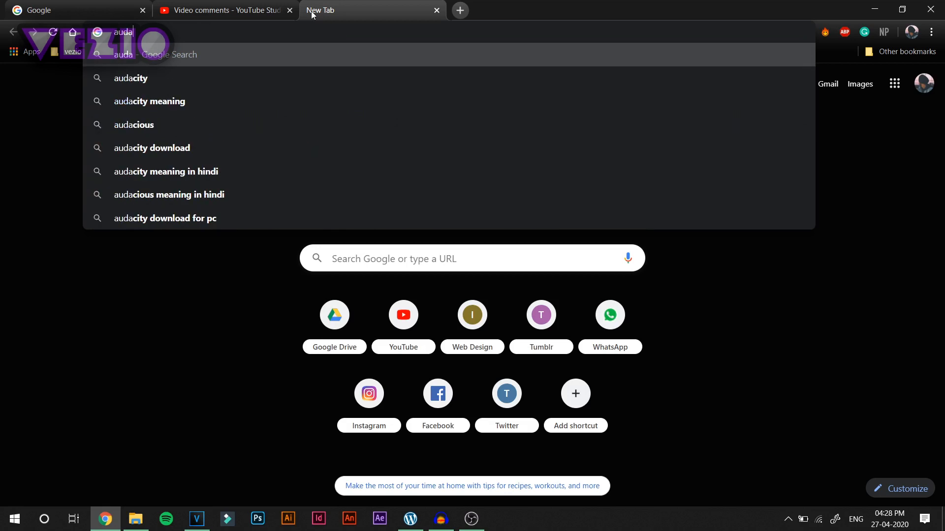
key(Down)
key(Return)
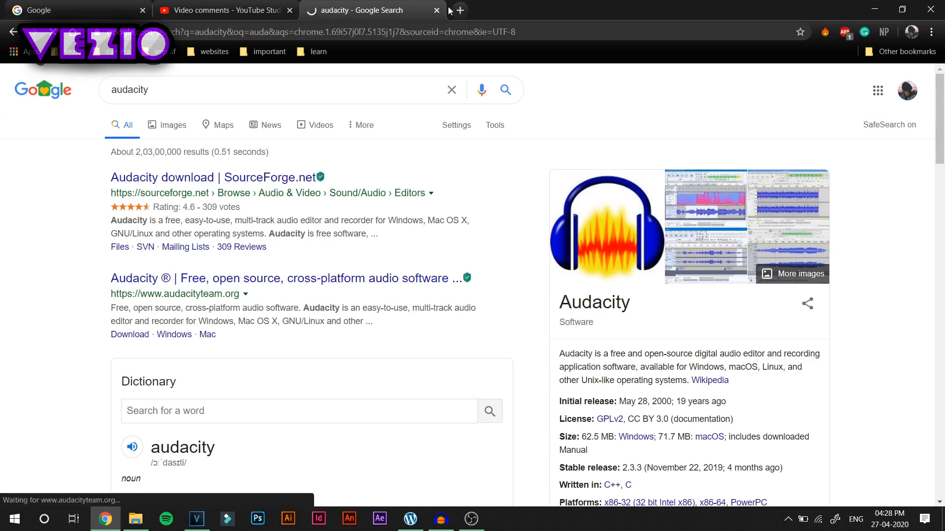
Step: Put the browser away and switch to the open Audacity project
click(879, 6)
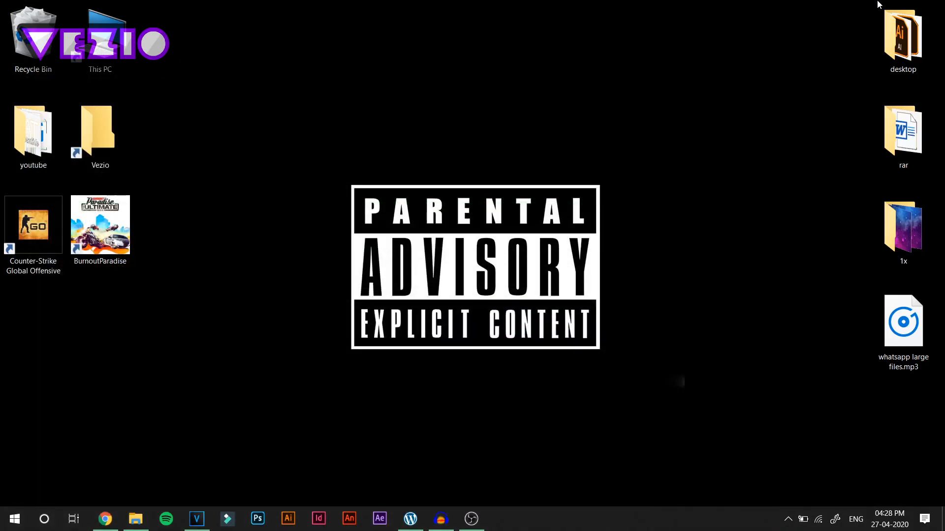
click(440, 519)
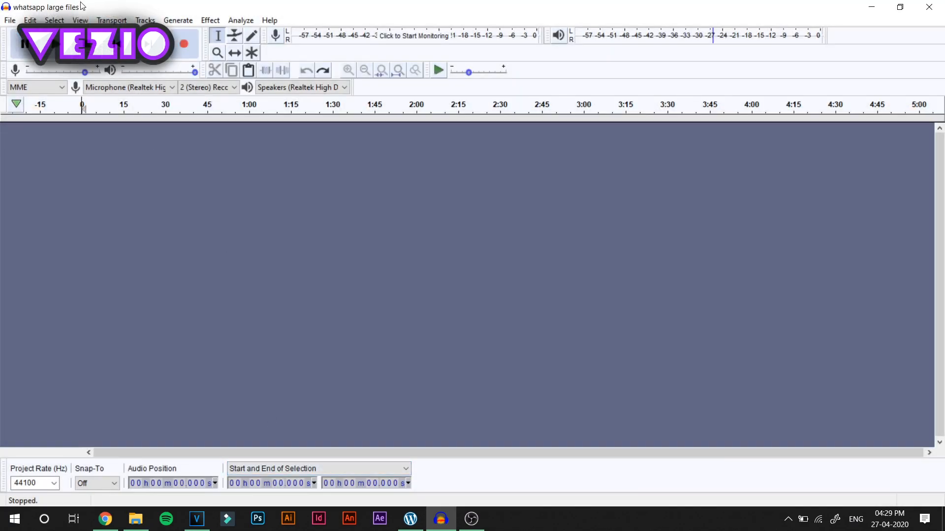
click(8, 20)
mouse_move(105, 141)
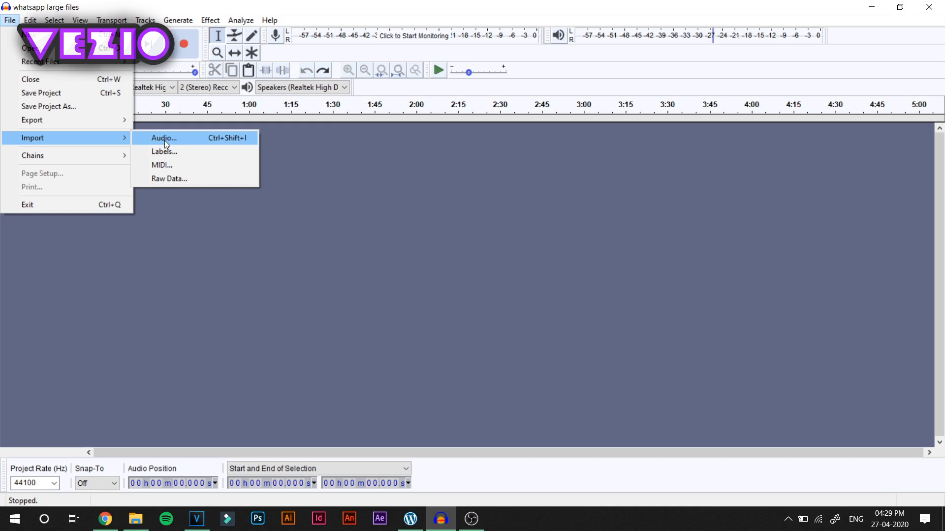
click(577, 313)
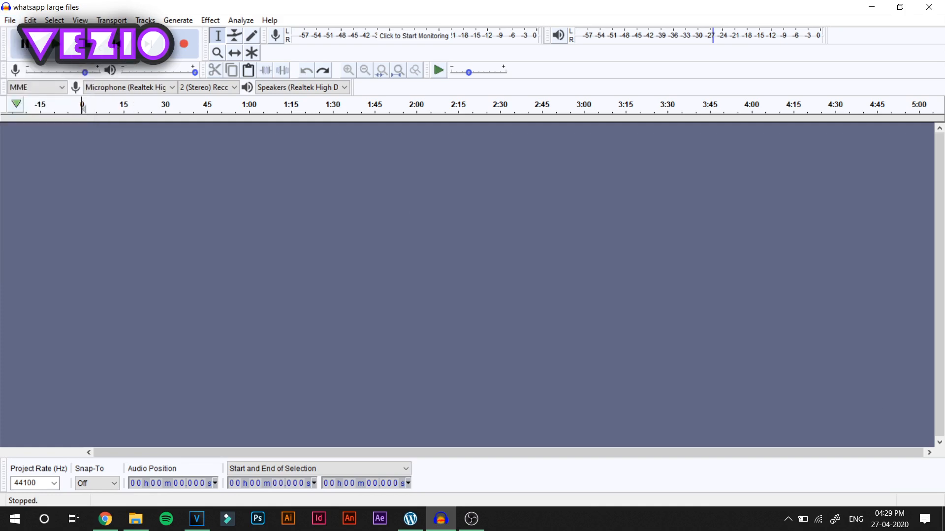
Step: Import the desktop file whatsapp large files.mp3 into the empty Audacity project
click(944, 521)
drag(904, 325, 418, 292)
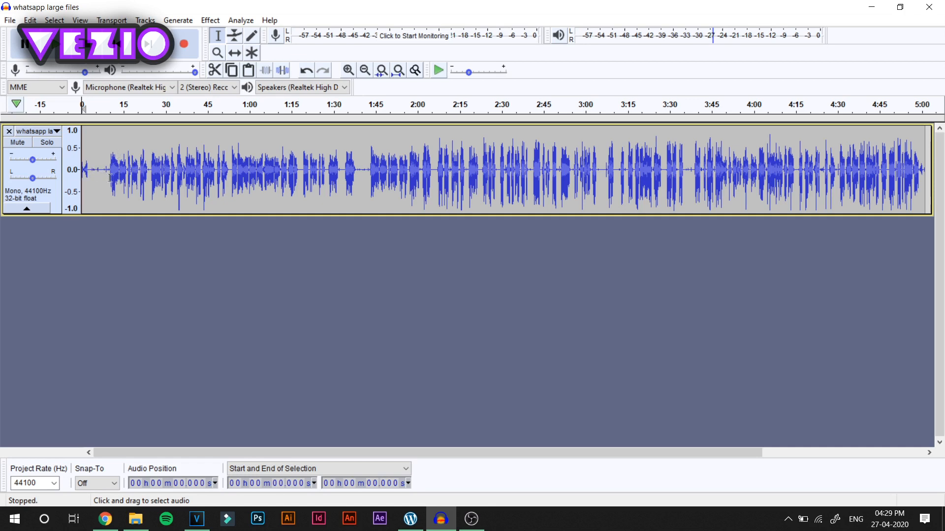
Step: Capture a Noise Reduction profile from the quiet section between about 3.5 and 8.3 seconds of the track
drag(91, 170, 104, 175)
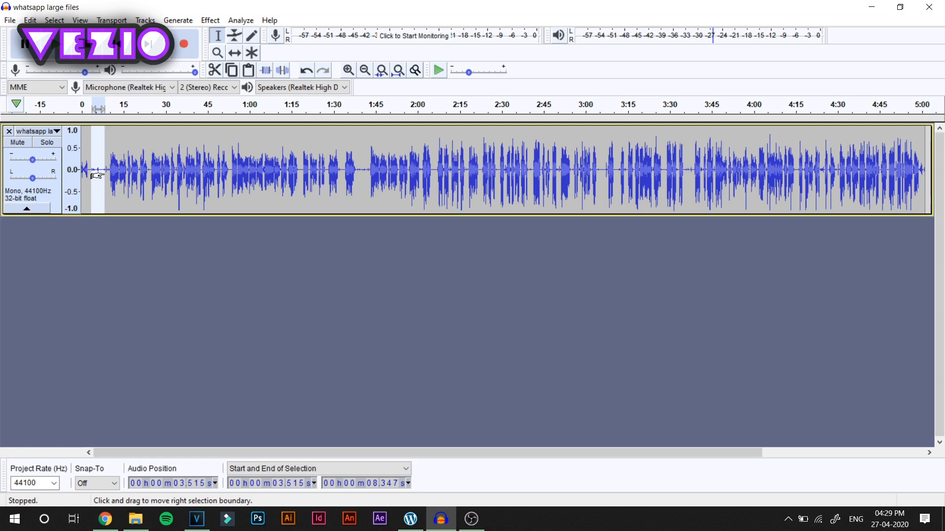
key(space)
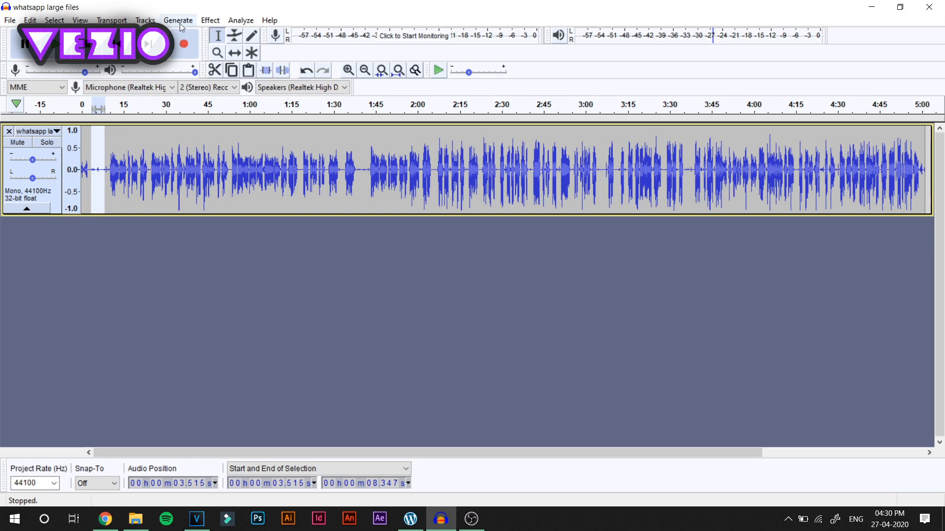
click(215, 22)
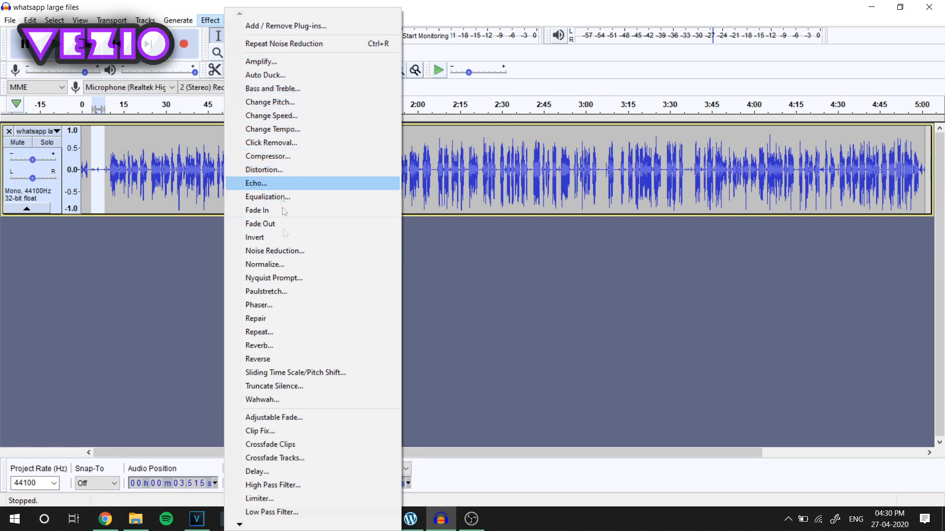
click(282, 252)
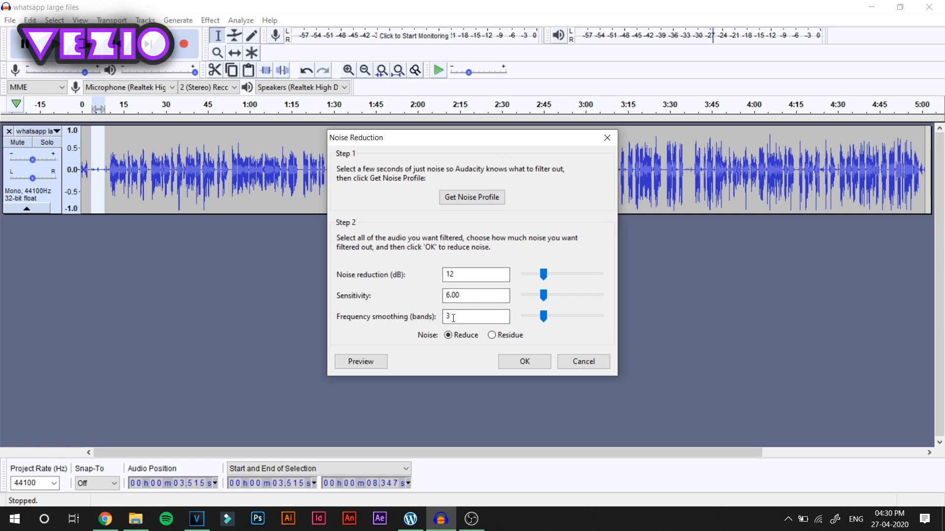
click(482, 200)
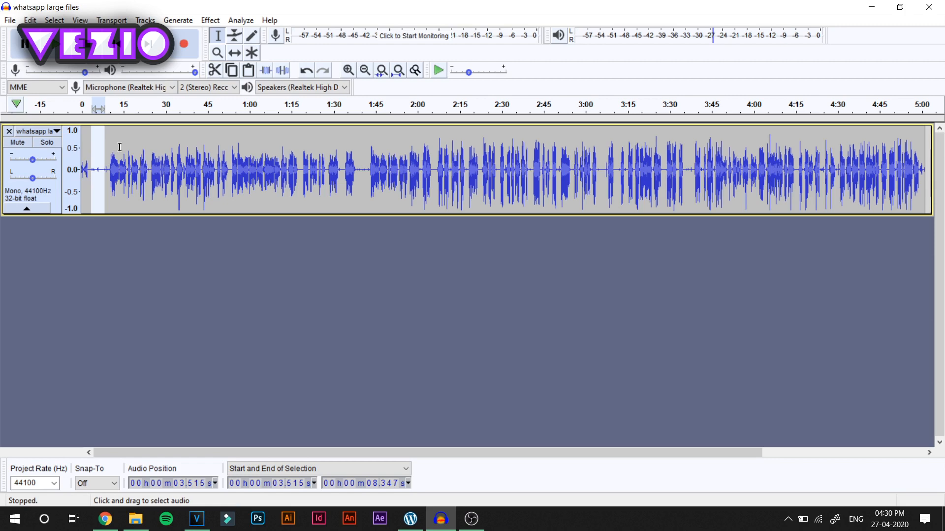
Step: Apply Noise Reduction to the entire track with 12 dB reduction, sensitivity 6.00 and 3 frequency smoothing bands
key(ctrl+a)
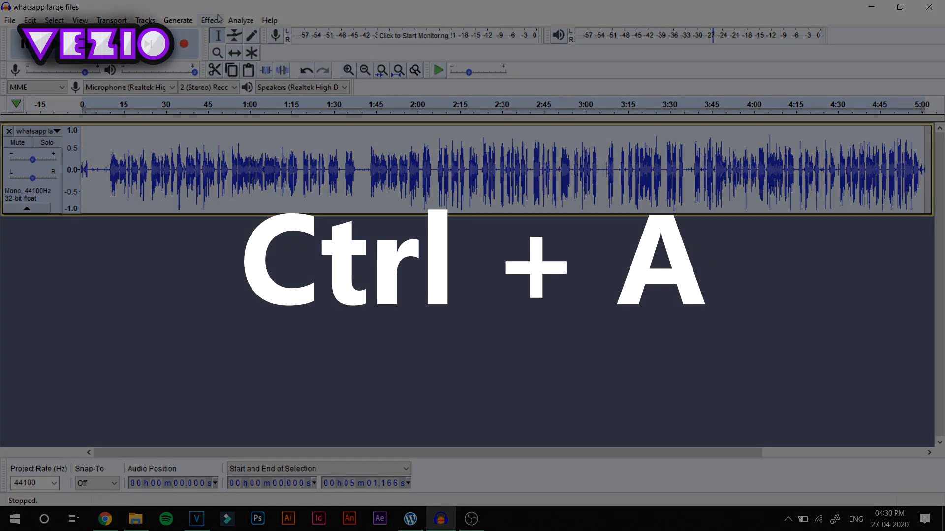
click(210, 20)
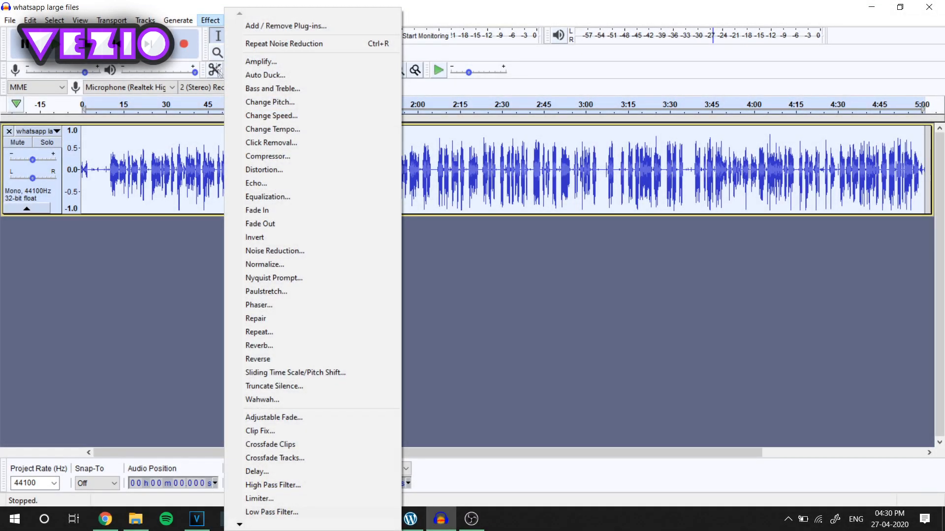
click(287, 252)
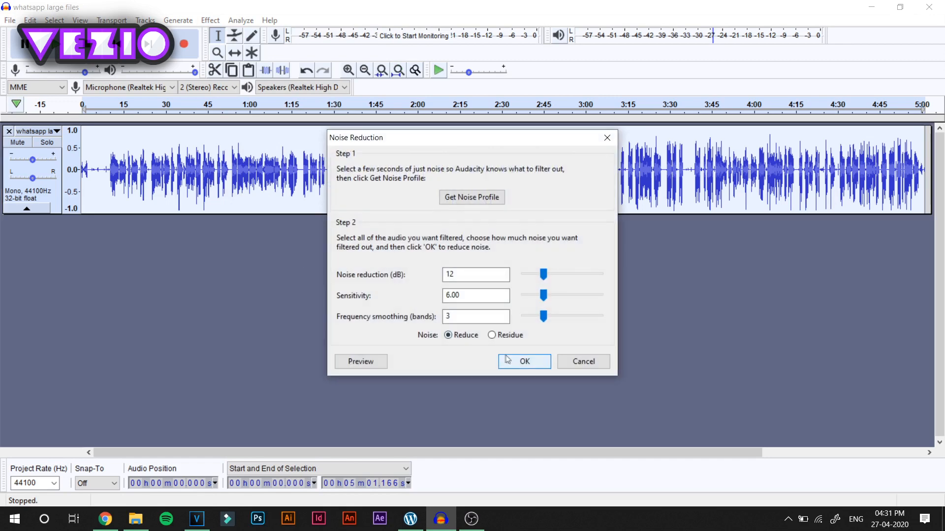
click(513, 360)
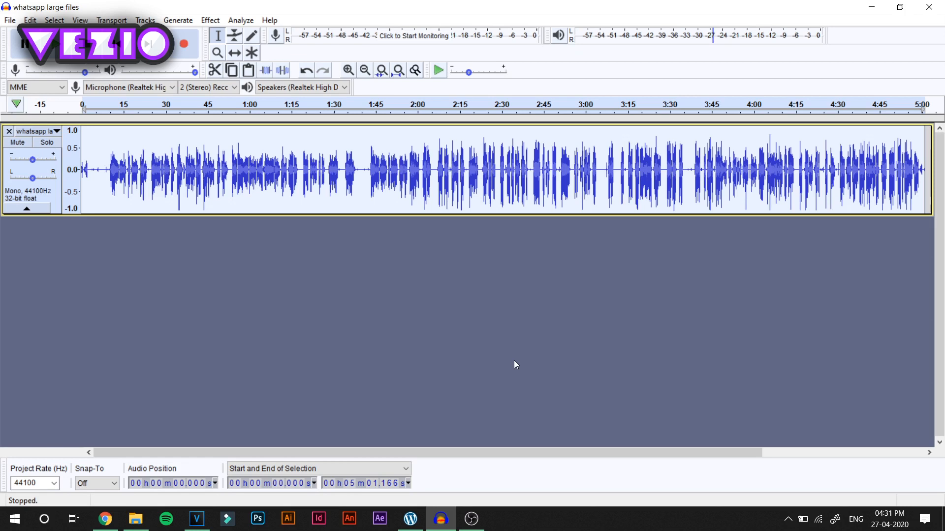
Step: Normalize the entire track to a maximum amplitude of -1.0 dB with DC offset removal
drag(94, 167, 102, 173)
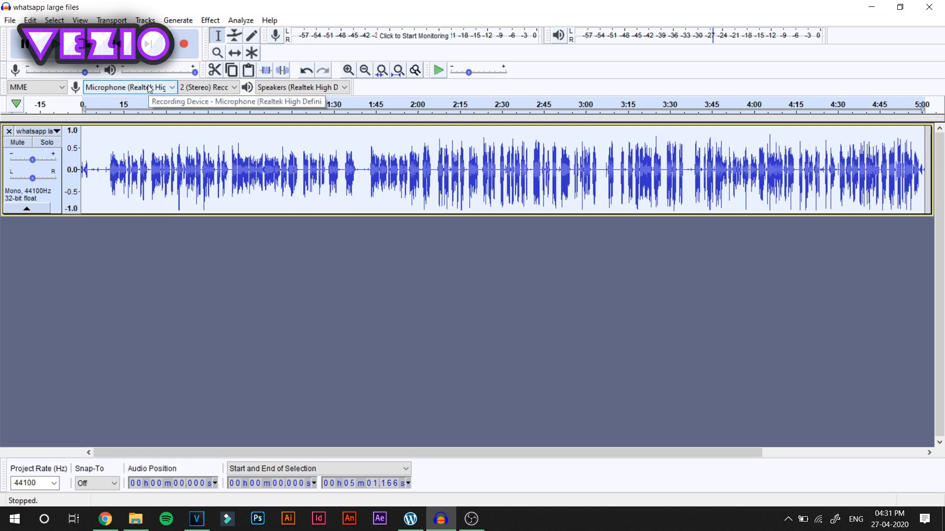
click(209, 22)
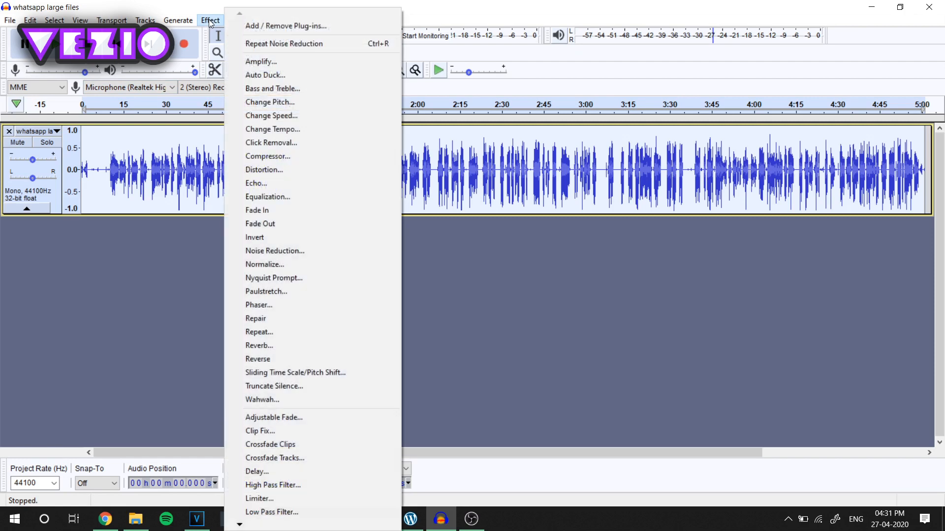
click(276, 266)
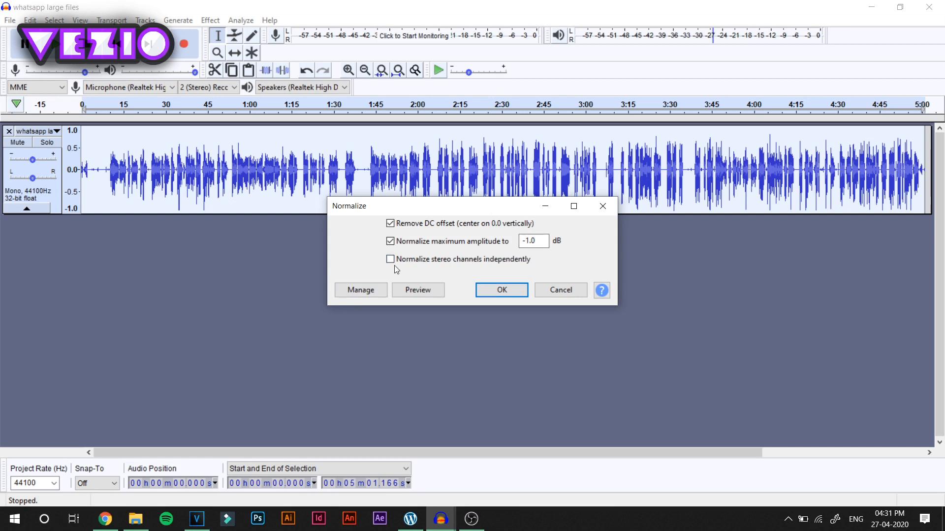
click(505, 293)
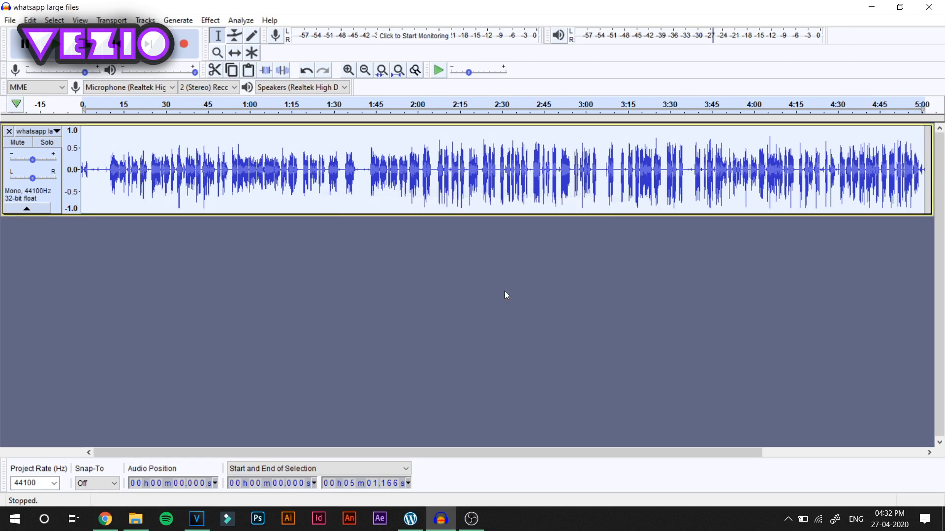
Step: Apply Equalization with the Bass Boost curve to the whole track
click(212, 20)
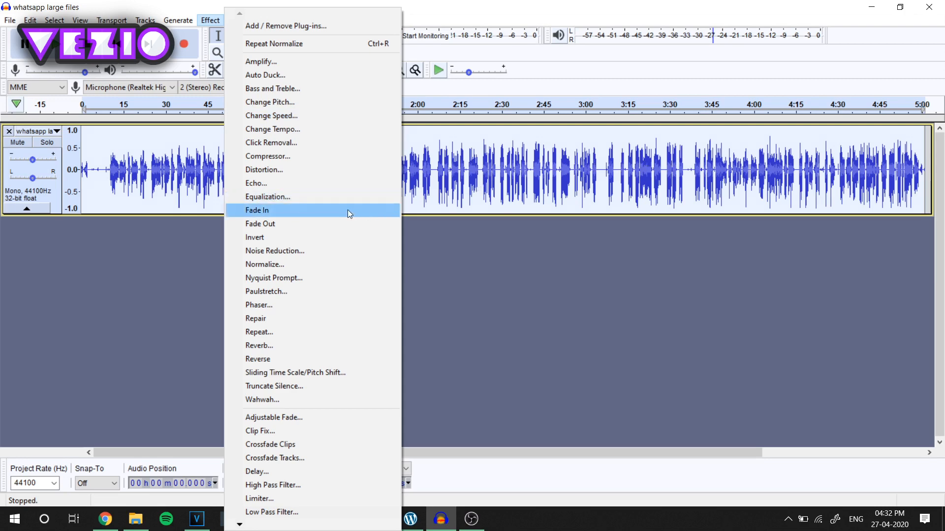
click(270, 197)
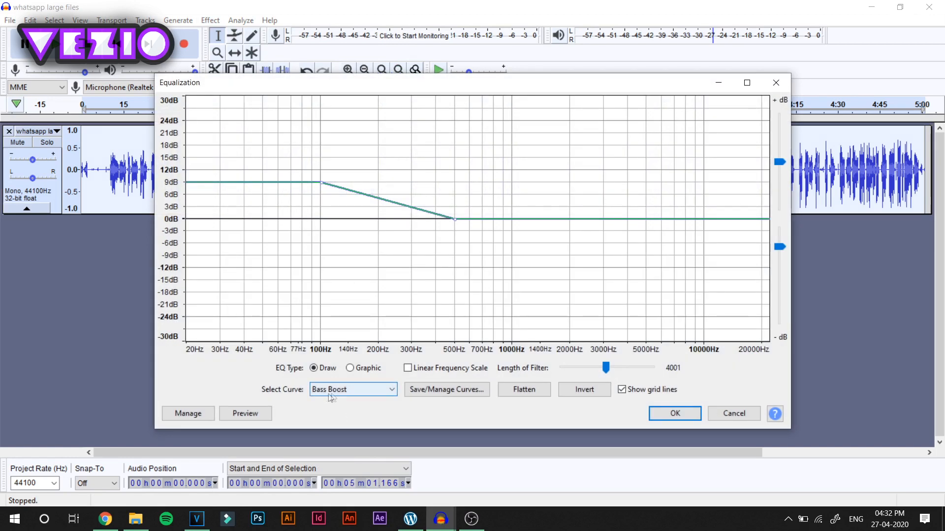
click(658, 415)
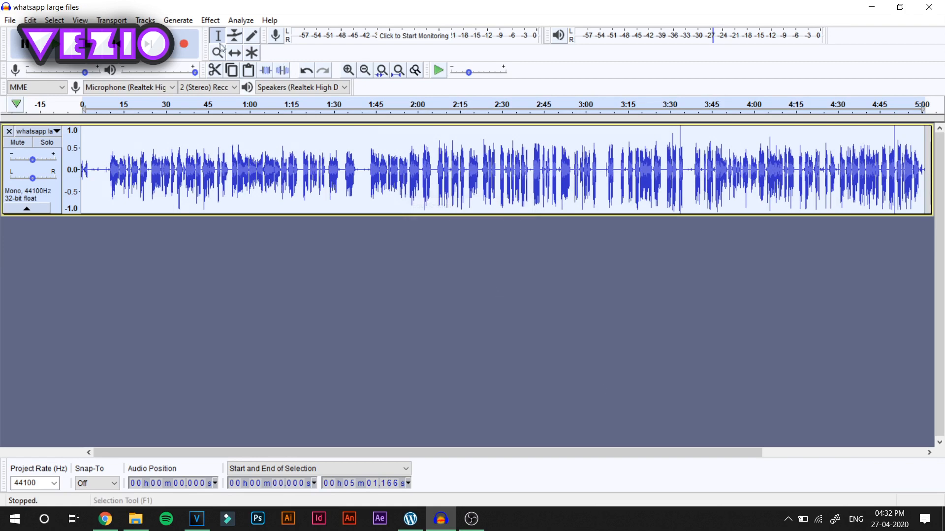
Step: Apply a second Equalization pass to the whole track using the Treble Boost curve
click(211, 21)
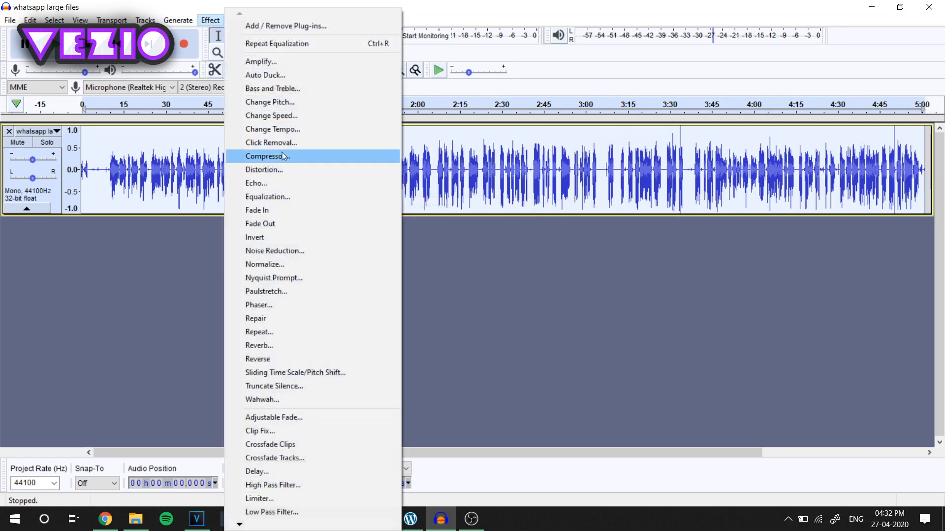
click(288, 194)
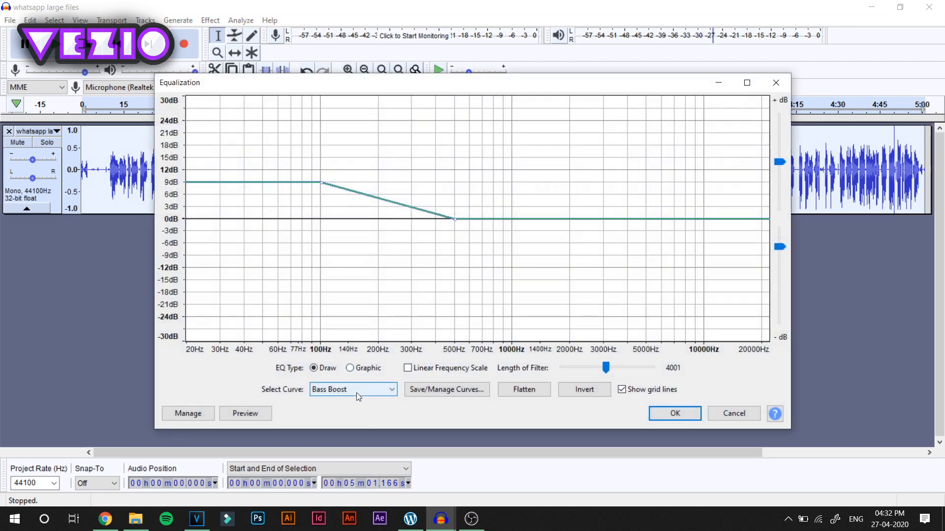
click(361, 389)
click(343, 467)
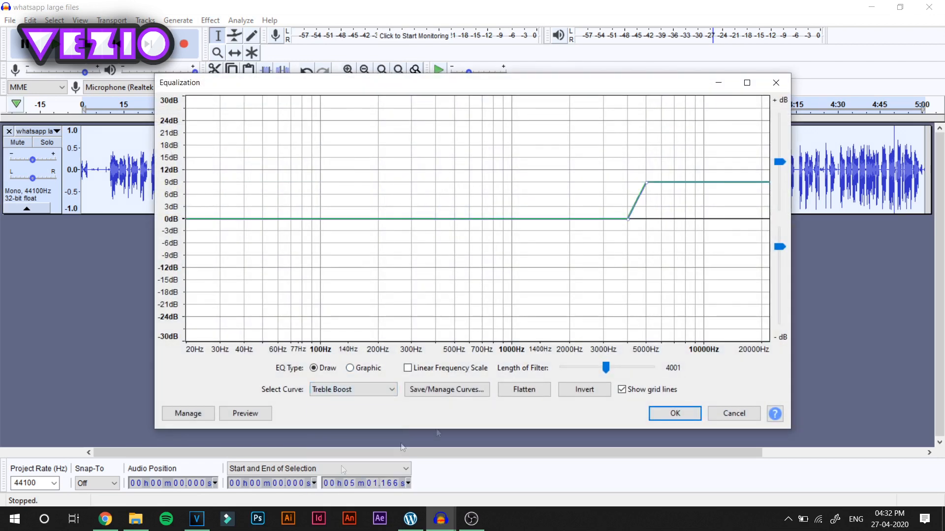
click(656, 412)
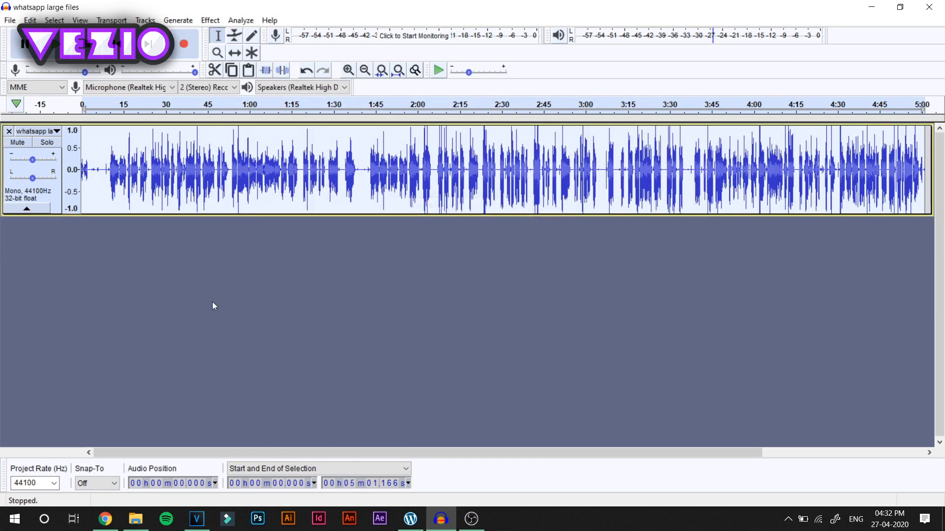
Step: Normalize the equalized track again to -1.0 dB, removing the DC offset
click(210, 22)
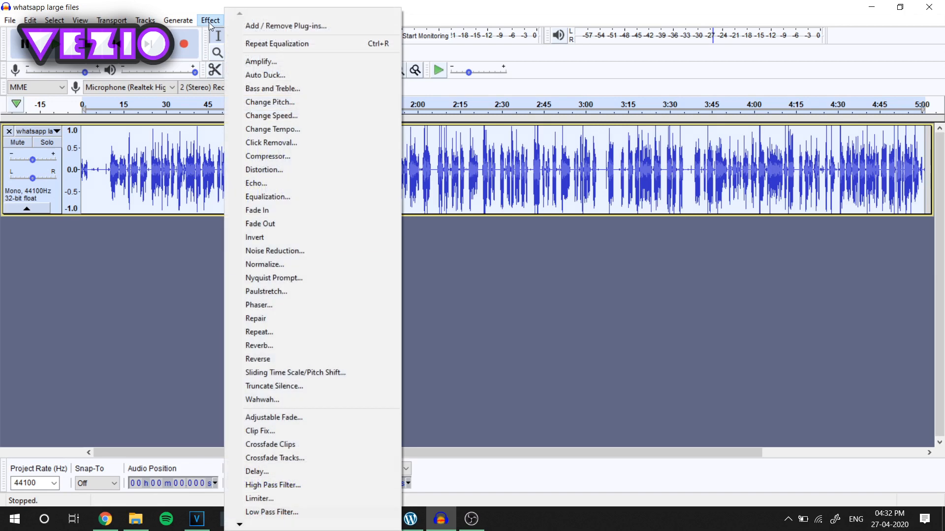
click(305, 267)
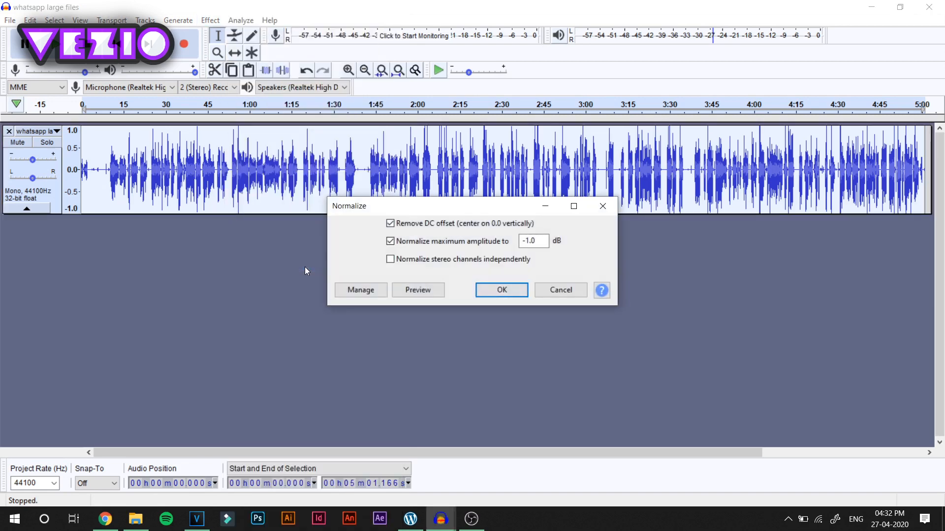
key(Return)
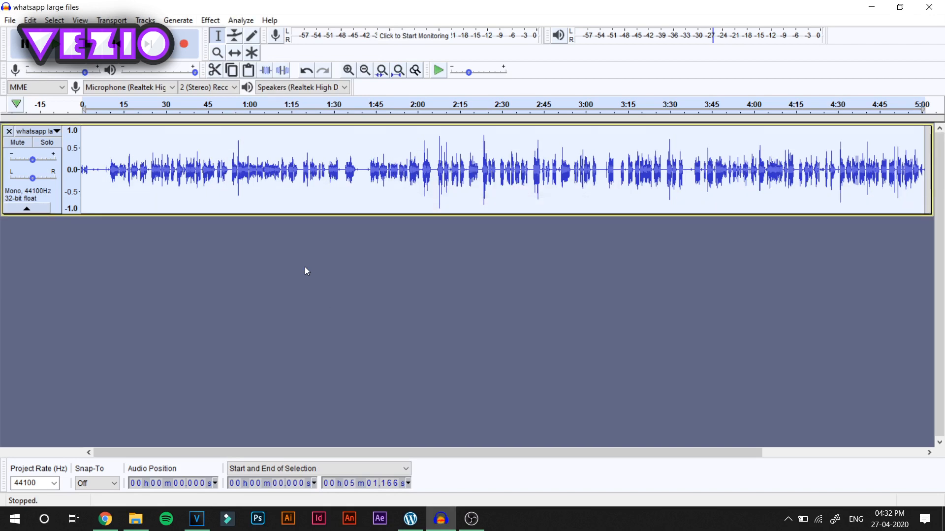
Step: Play back the processed track from about 5 seconds, then restart playback from the same point
click(97, 176)
key(space)
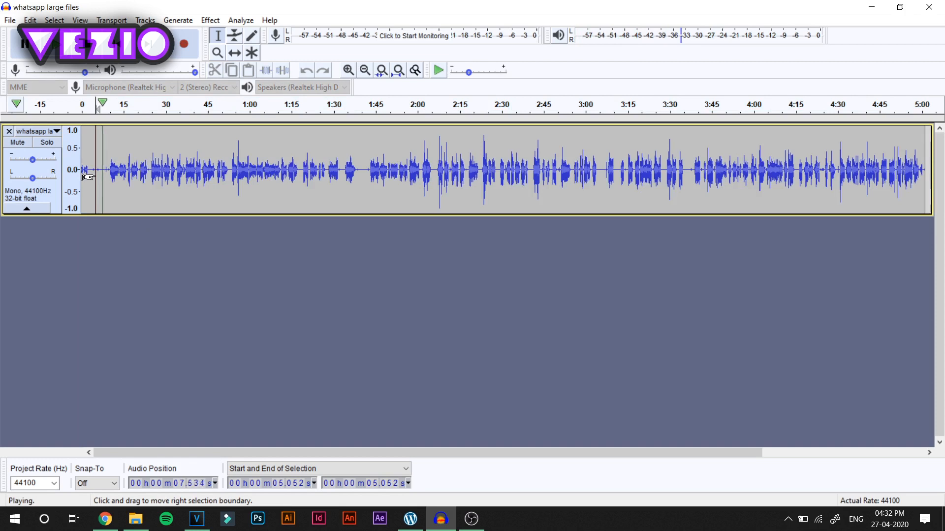
key(space)
key(space)
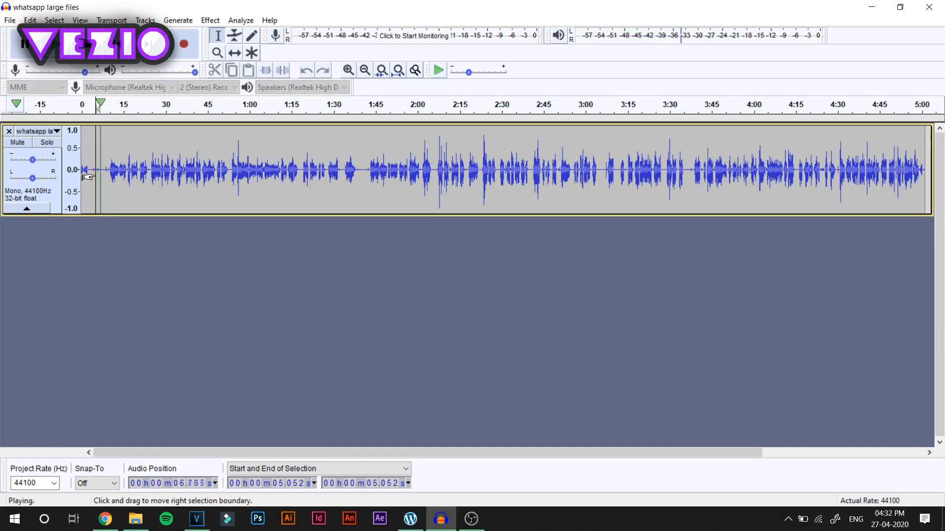